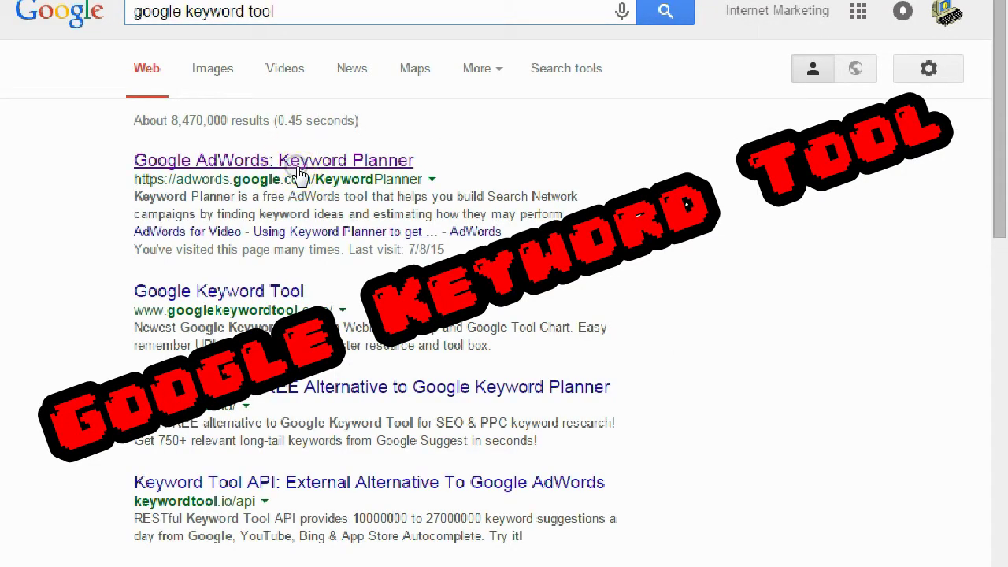
Step: Open Google AdWords Keyword Planner, sign in, and expand 'Search for new keywords'
click(299, 166)
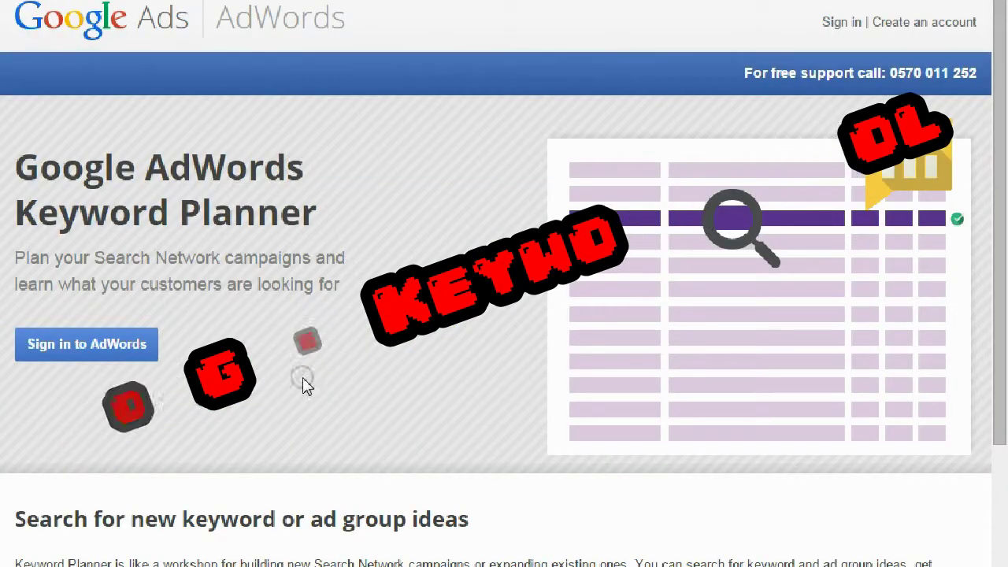
click(84, 338)
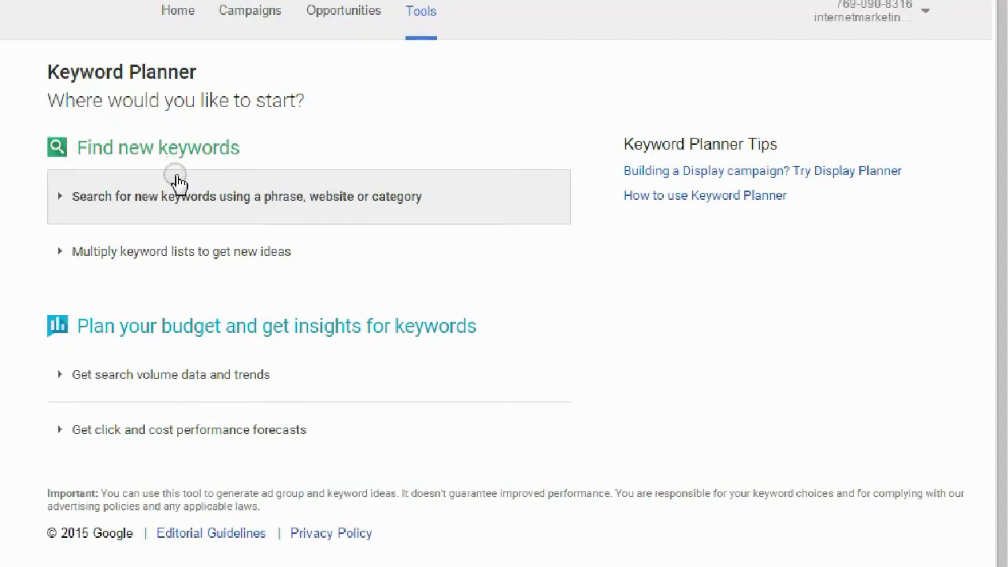
click(191, 203)
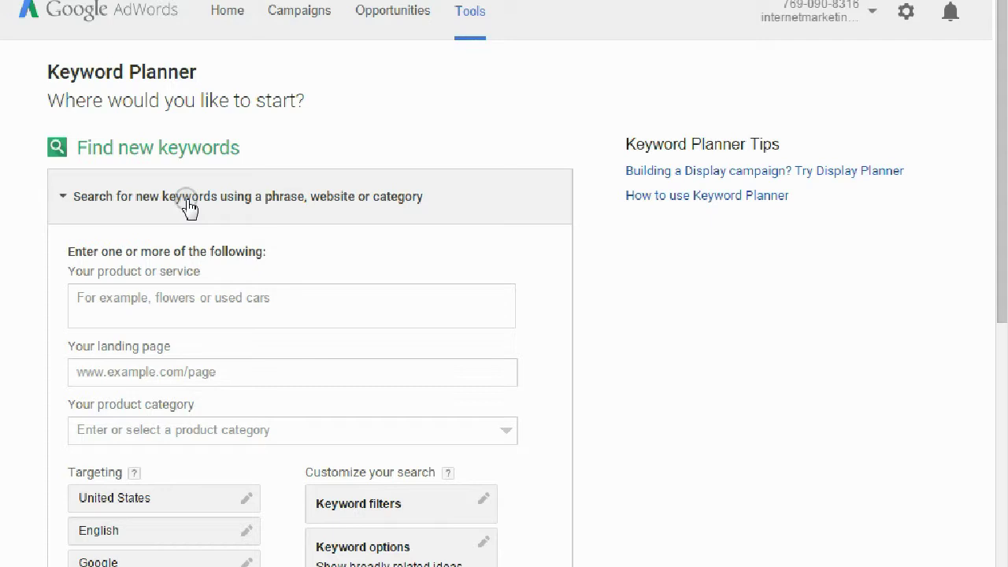
scroll(270, 286, down, 2)
scroll(277, 197, up, 1)
Step: Enter 'teddy bear diaper cake' as the product and get keyword ideas
click(286, 200)
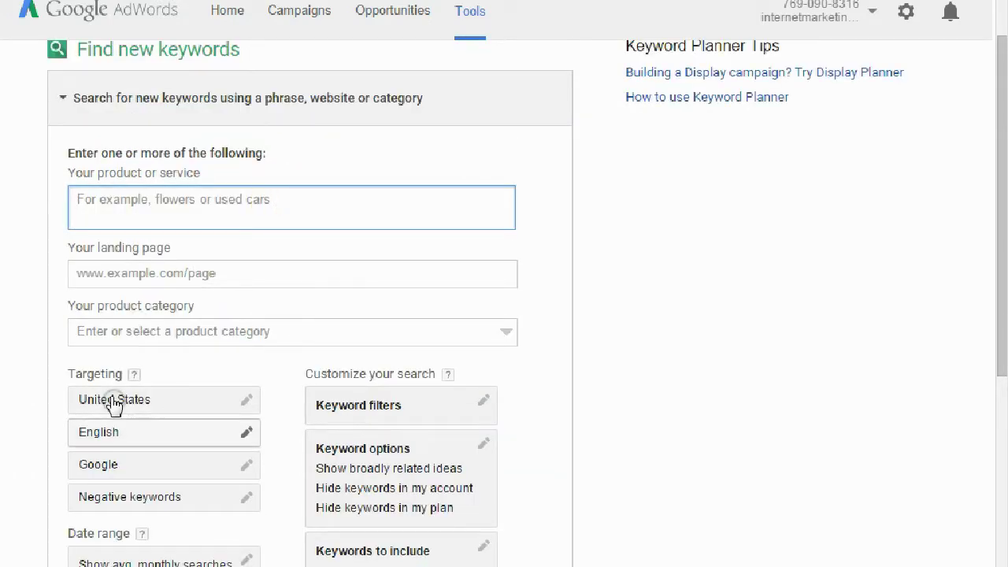
click(118, 433)
click(247, 203)
text(ddy diaper cake)
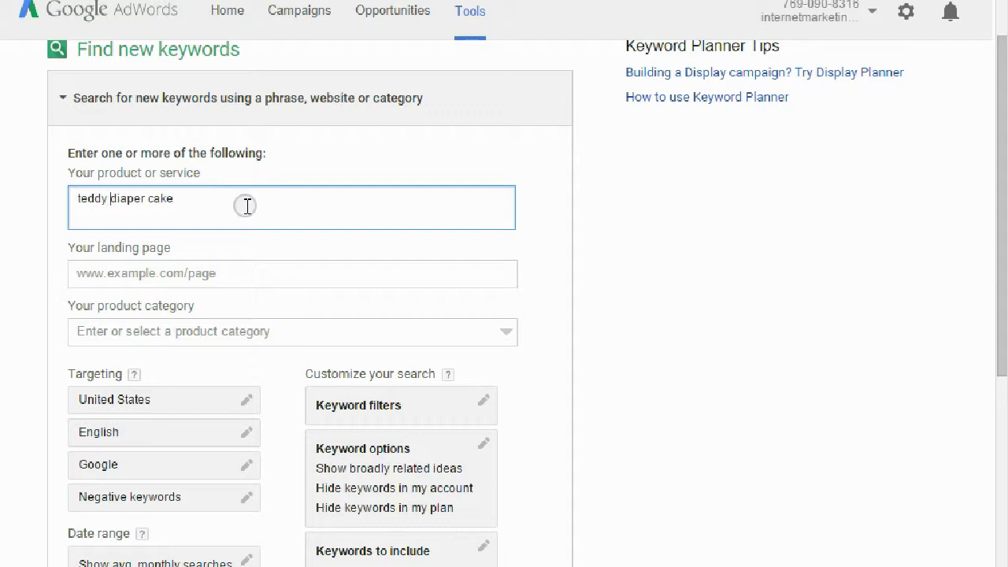
text(ar)
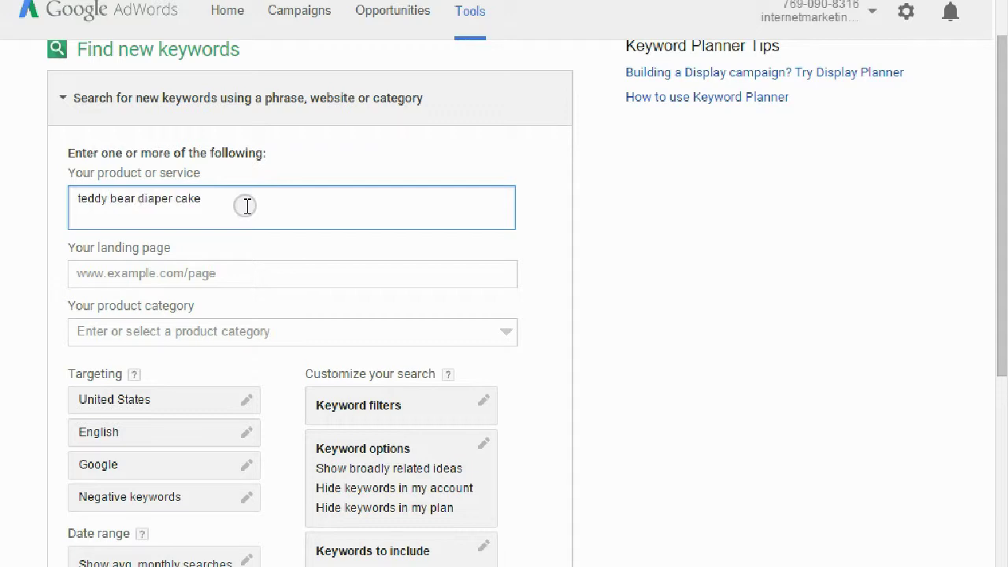
scroll(247, 206, down, 4)
click(110, 350)
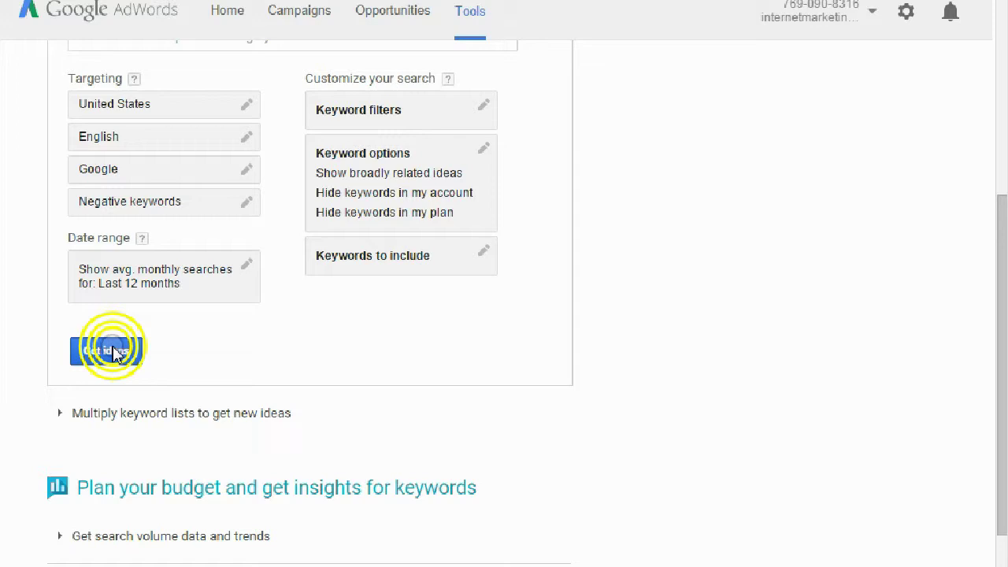
click(422, 413)
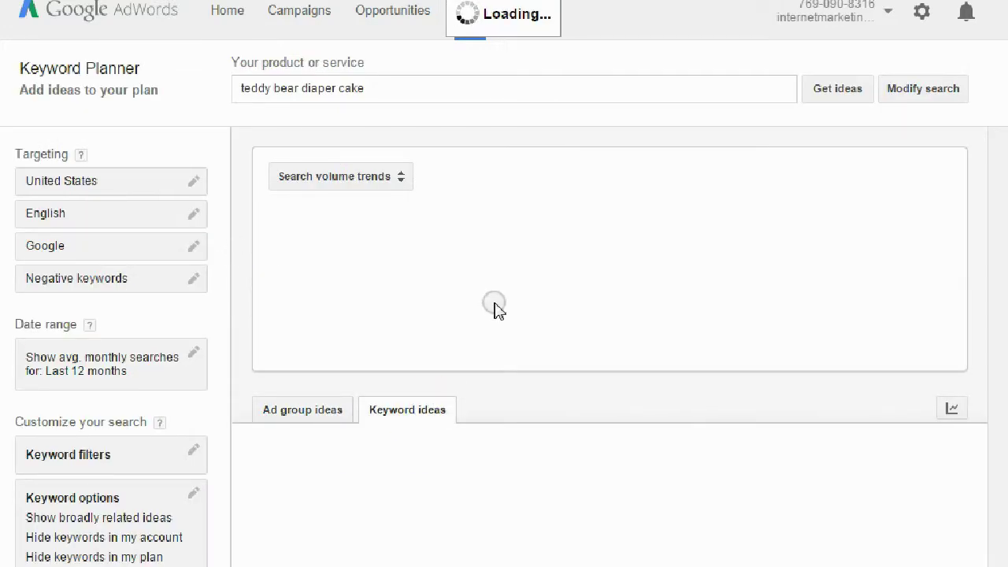
Step: Check the 90 average monthly searches for 'teddy bear diaper cake' in the keyword ideas
scroll(580, 234, down, 2)
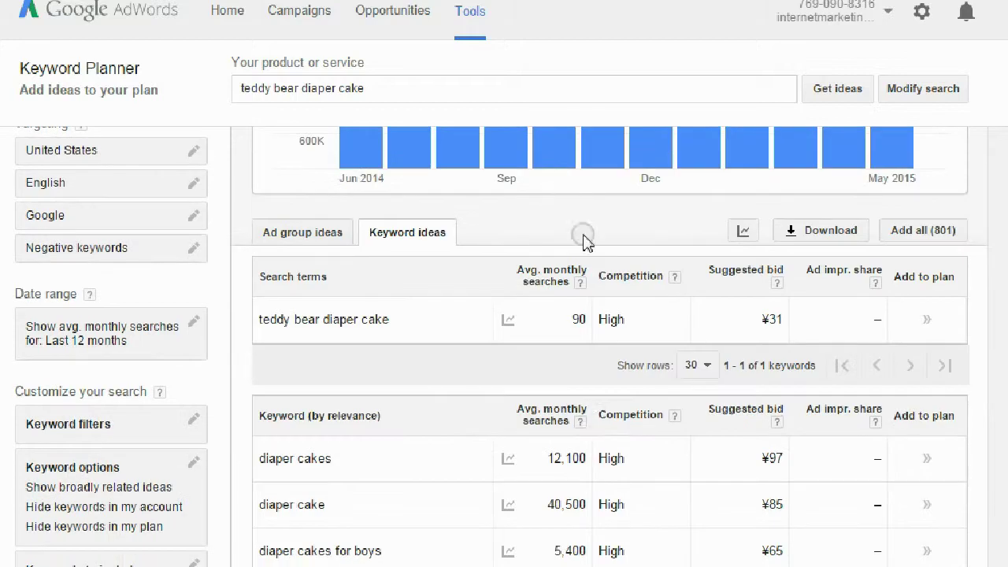
double_click(575, 319)
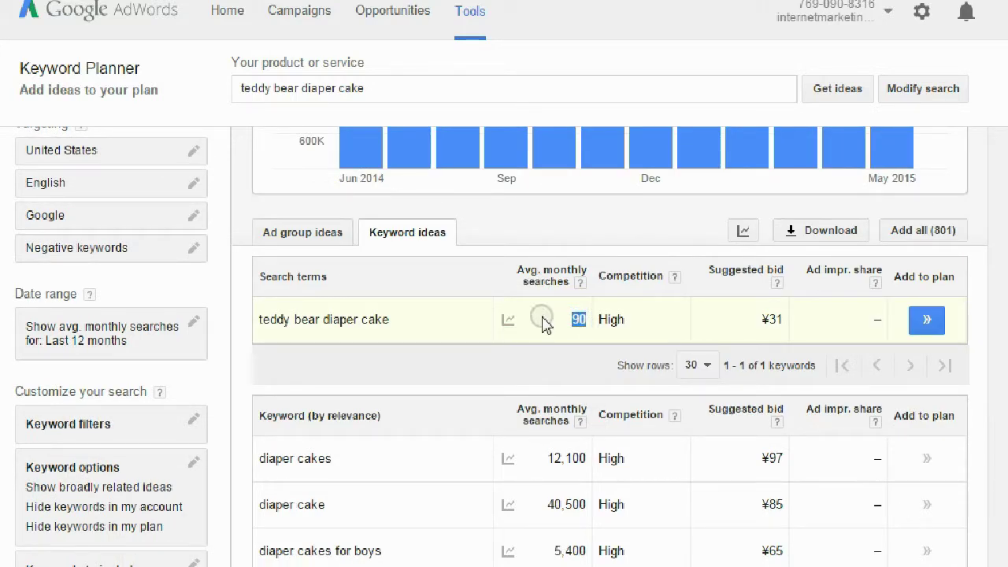
mouse_move(510, 322)
click(576, 319)
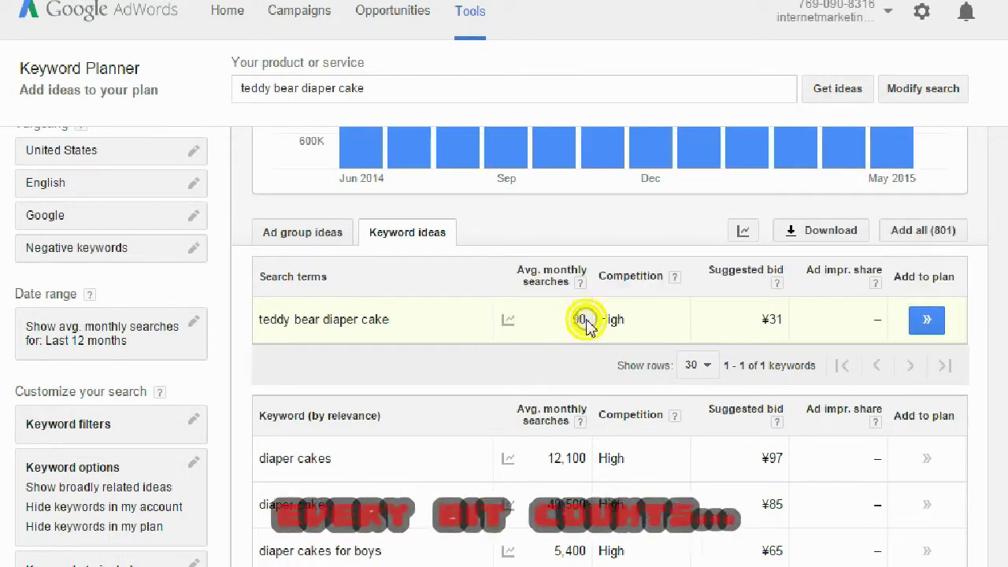
double_click(574, 319)
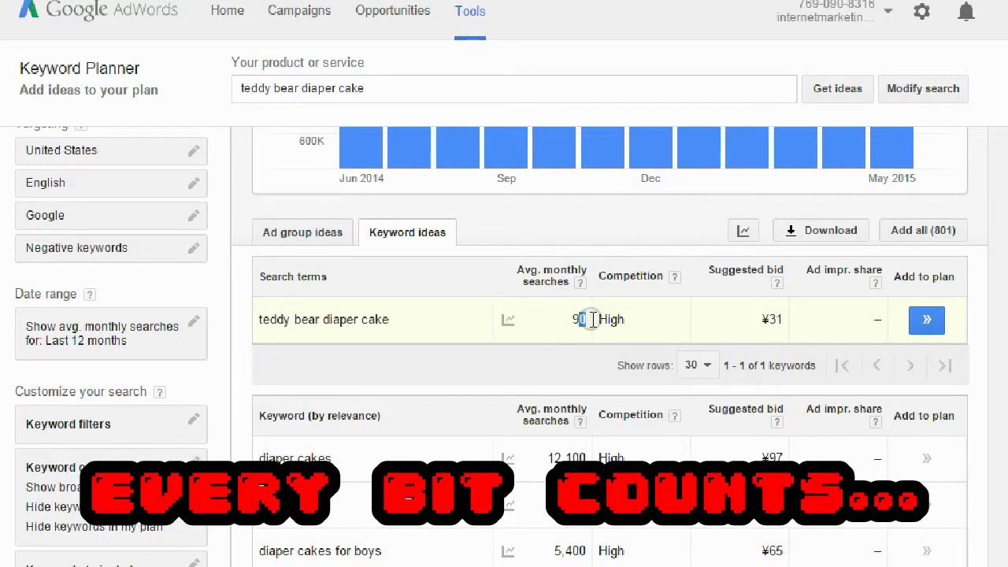
double_click(581, 319)
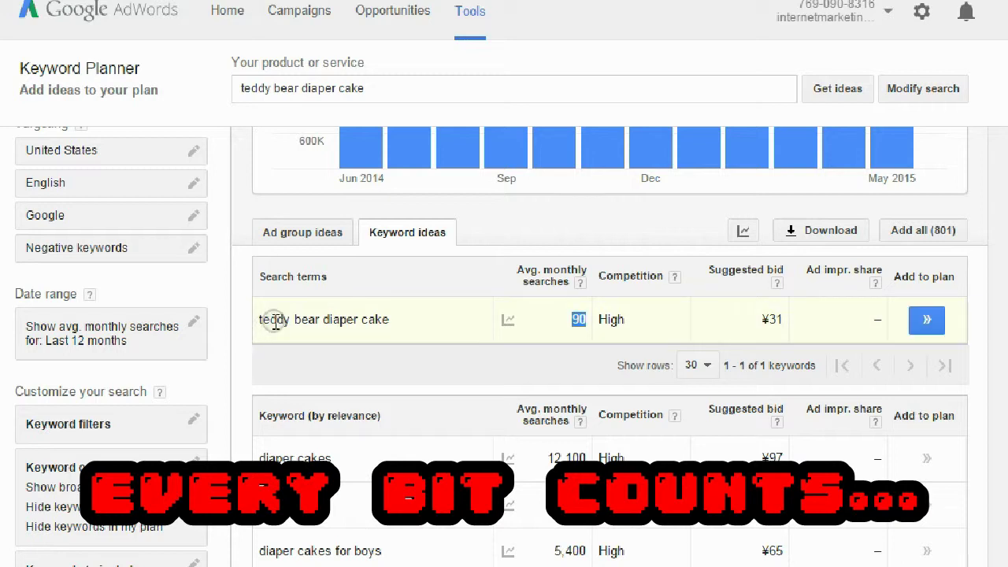
click(450, 323)
Step: Search Google for the selected term 'teddy bear diaper cake'
drag(392, 319, 259, 317)
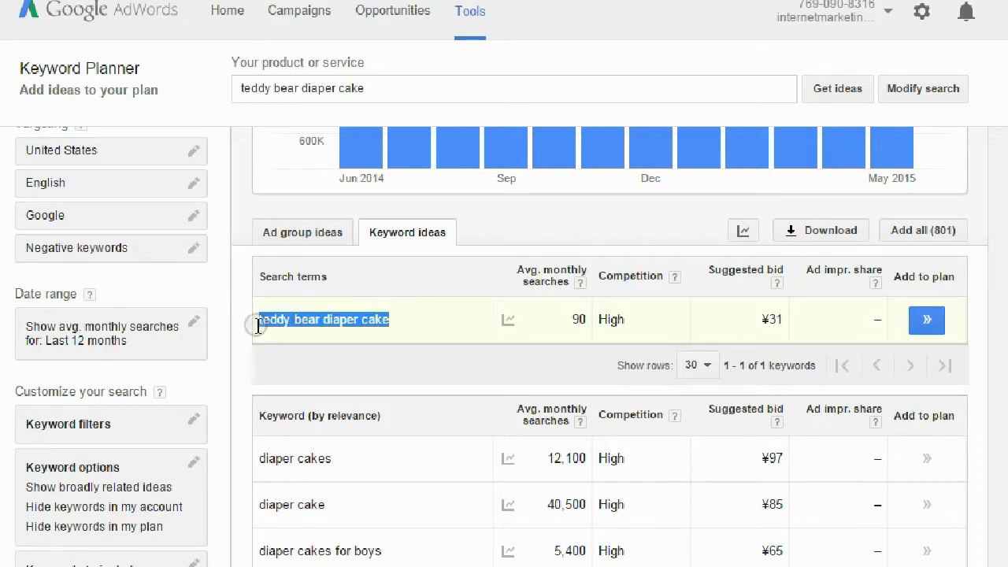
right_click(279, 321)
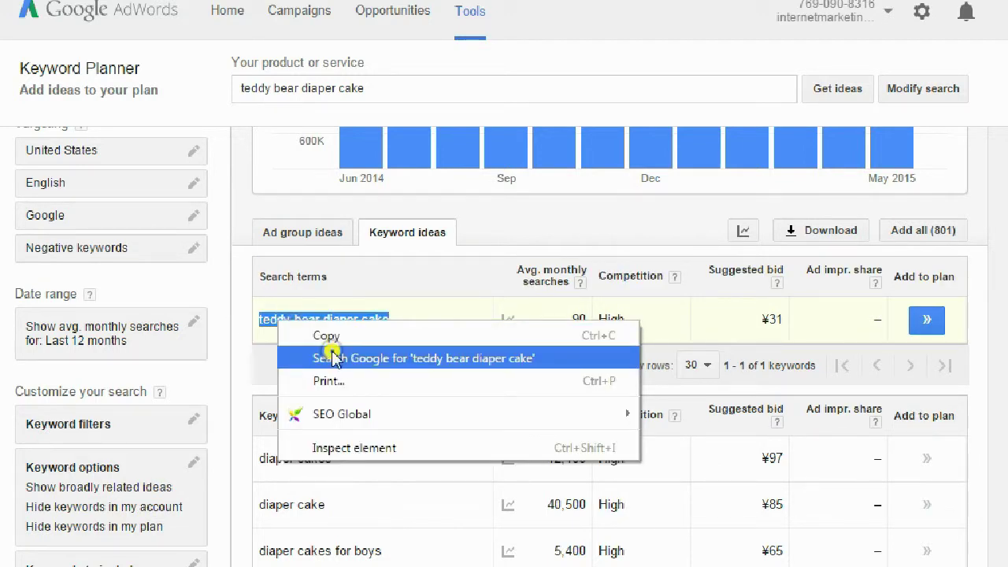
click(333, 358)
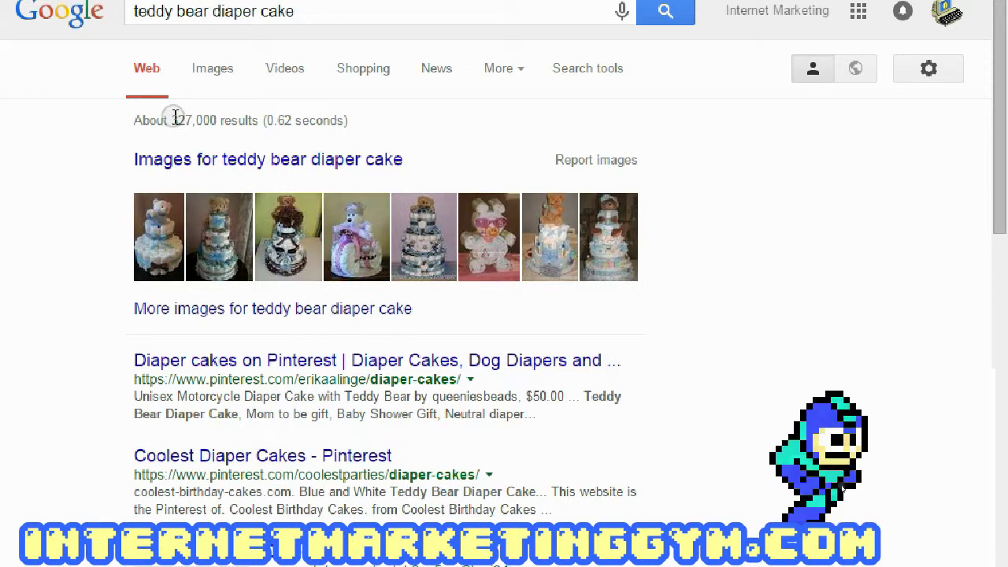
click(341, 16)
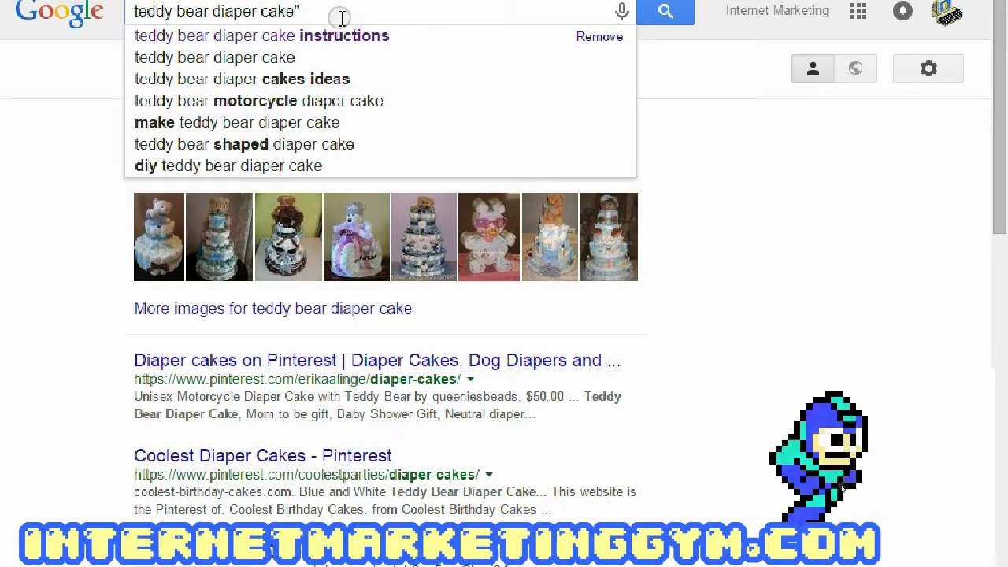
Step: Search the quoted phrase "teddy bear diaper cake" and note about 12,700 results
text(")
key(Home)
text(")
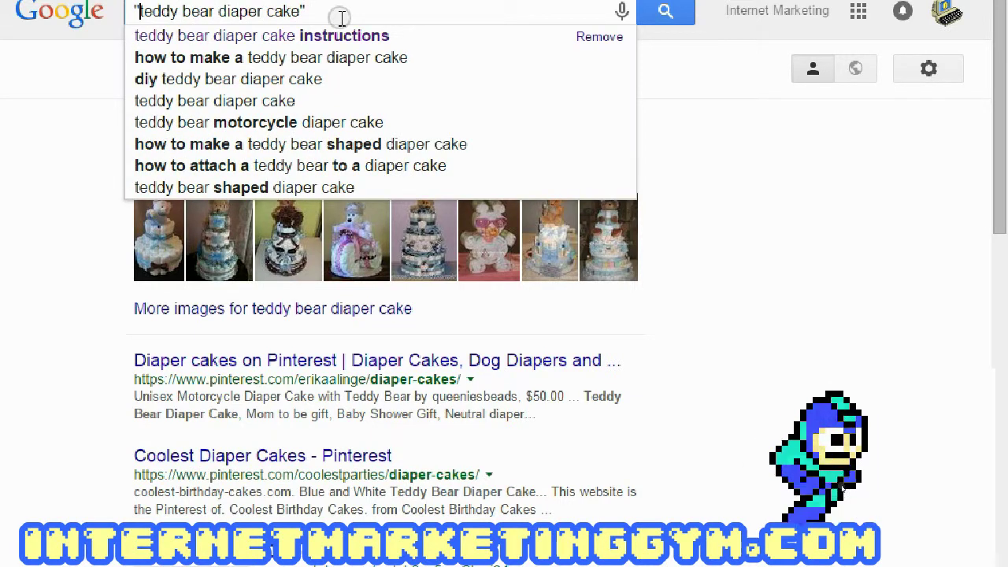
key(Return)
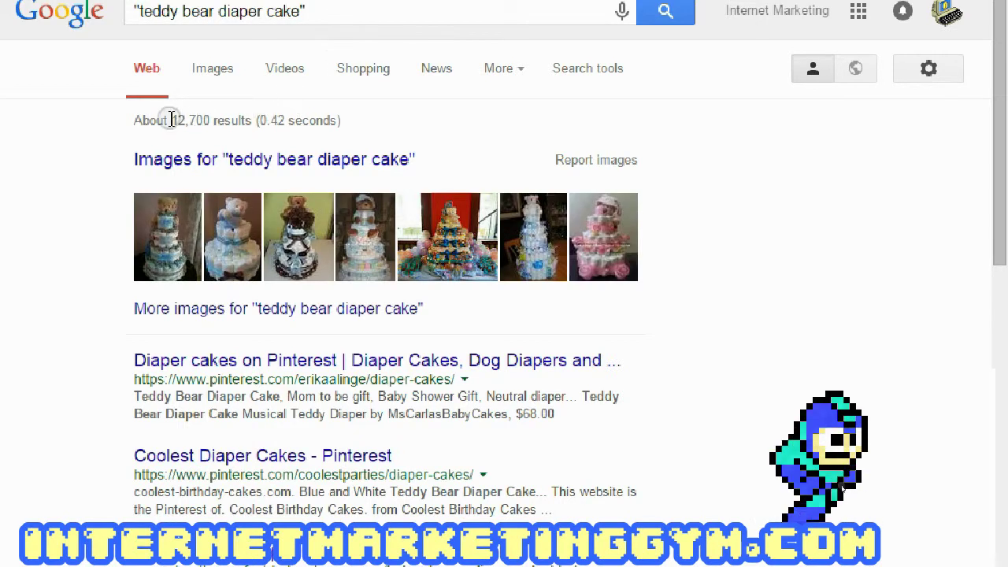
drag(174, 119, 201, 122)
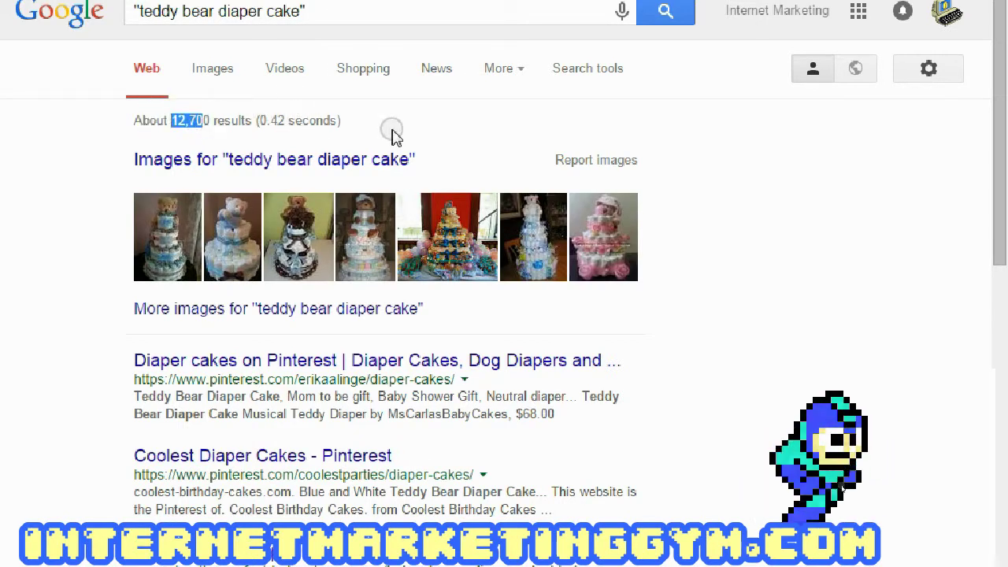
scroll(394, 161, down, 10)
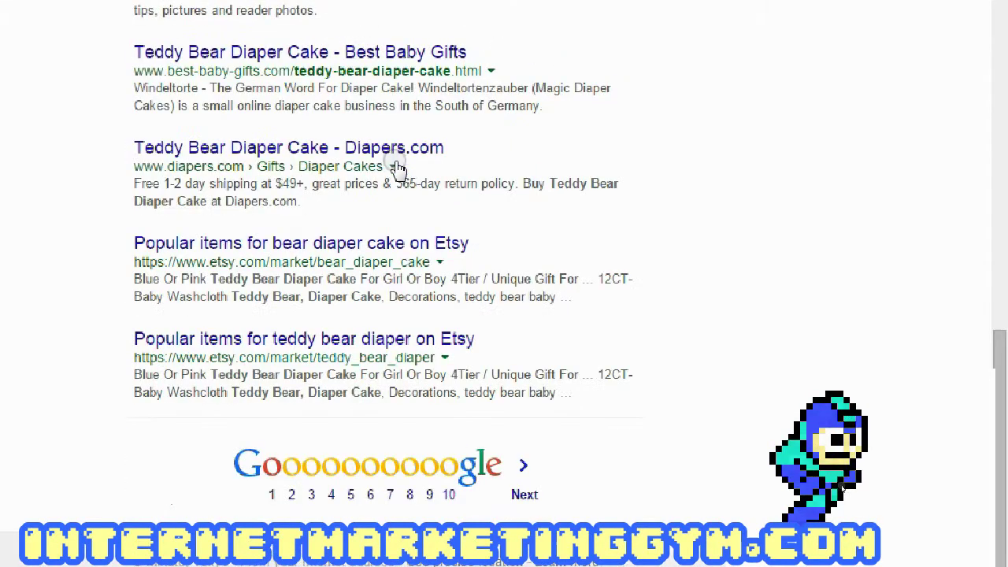
Step: Browse to results page 10 of the exact-phrase search, then return to page 1
click(449, 495)
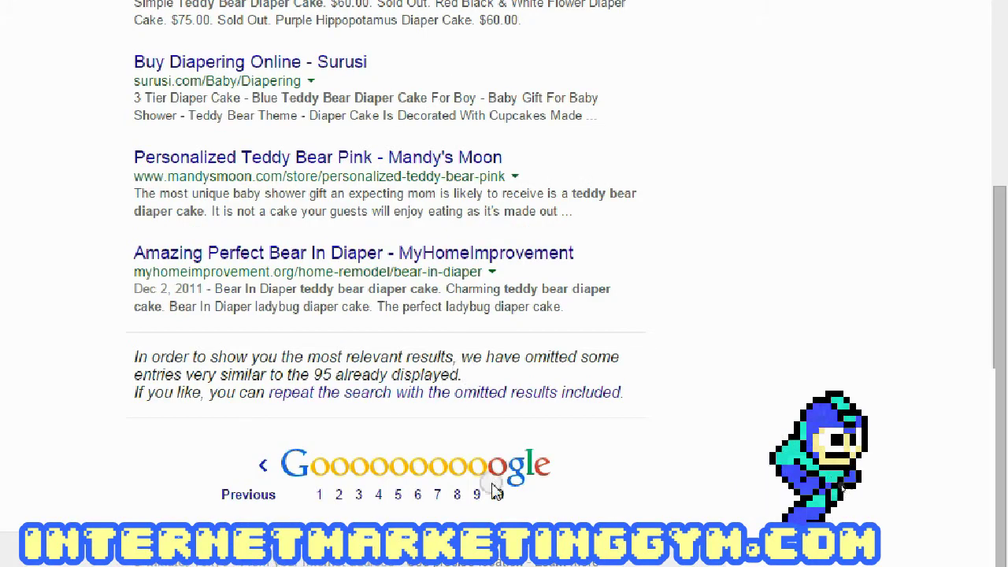
scroll(315, 326, up, 1)
scroll(342, 342, down, 1)
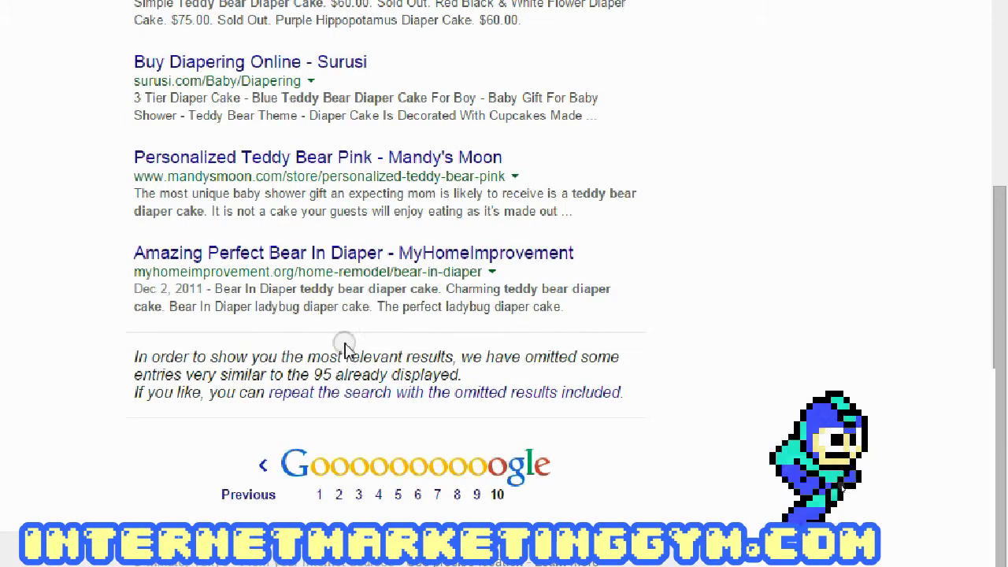
scroll(457, 391, up, 4)
scroll(408, 289, down, 4)
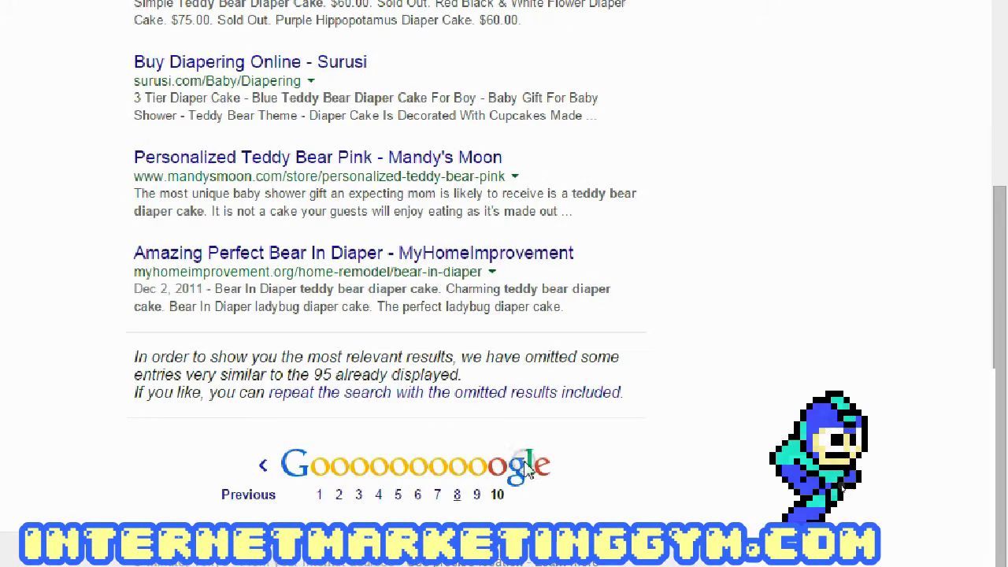
scroll(394, 322, up, 4)
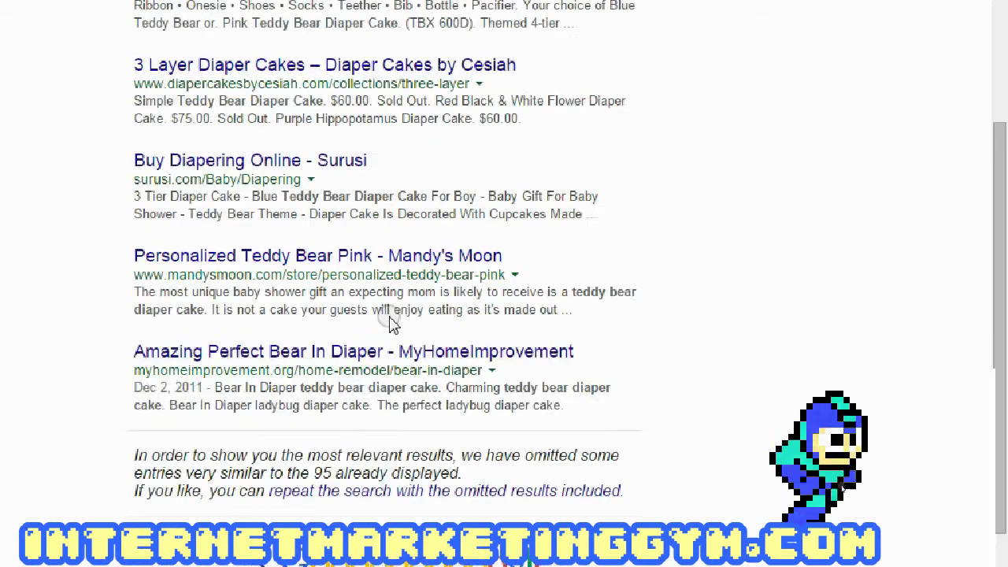
scroll(358, 277, down, 4)
click(318, 494)
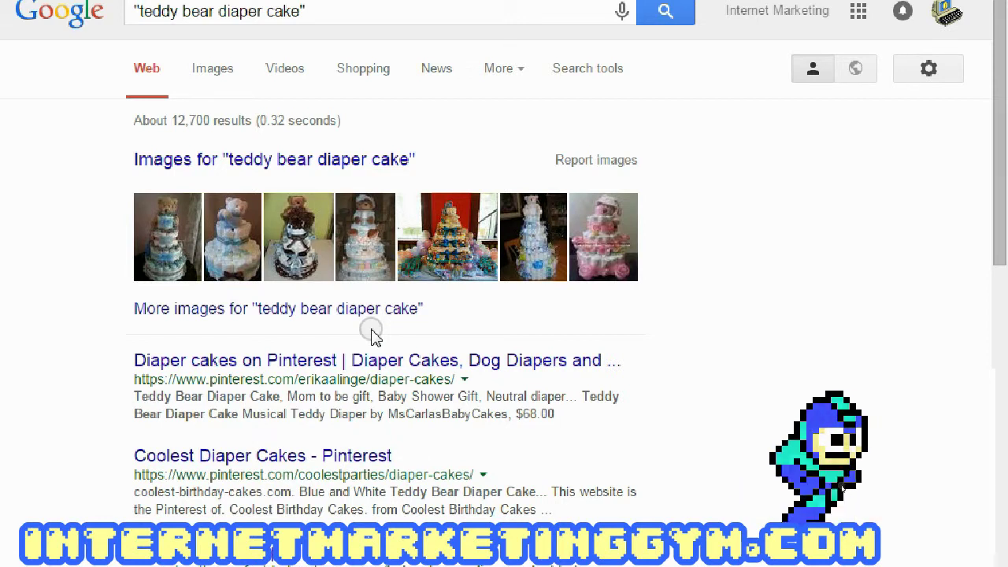
Step: Compare the 12,700 exact-phrase Google results with Keyword Planner's 90 monthly searches
click(332, 14)
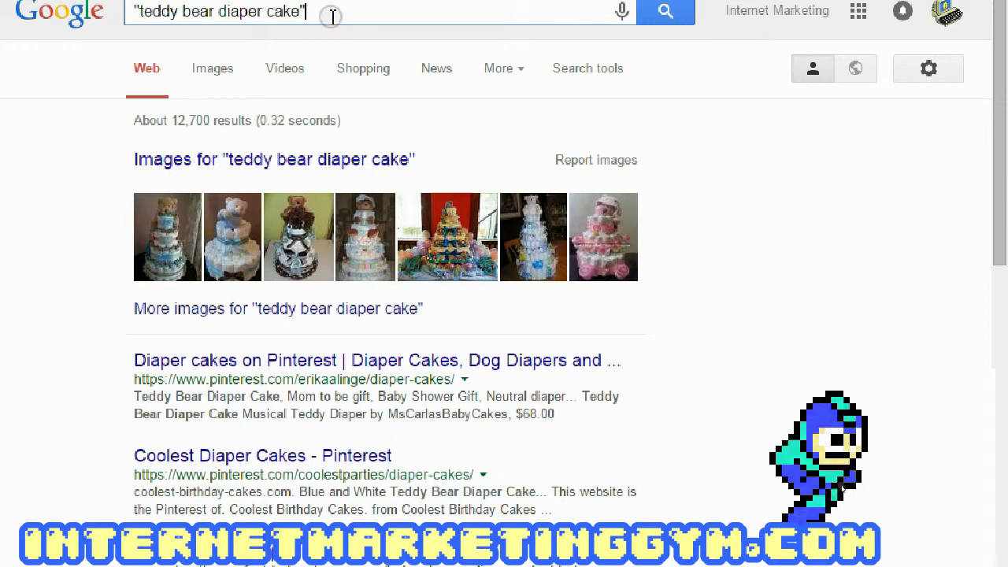
key(BackSpace)
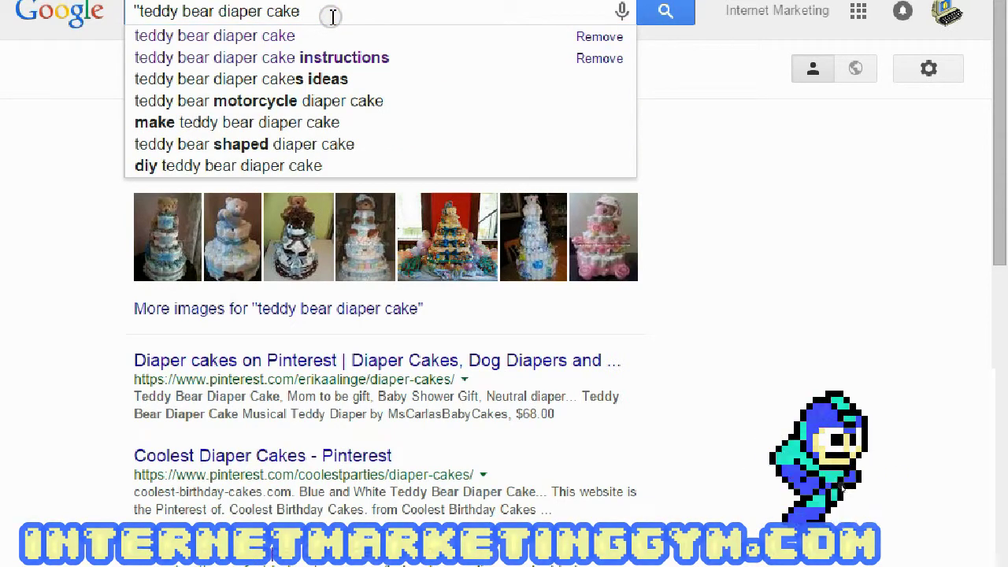
text(")
click(73, 198)
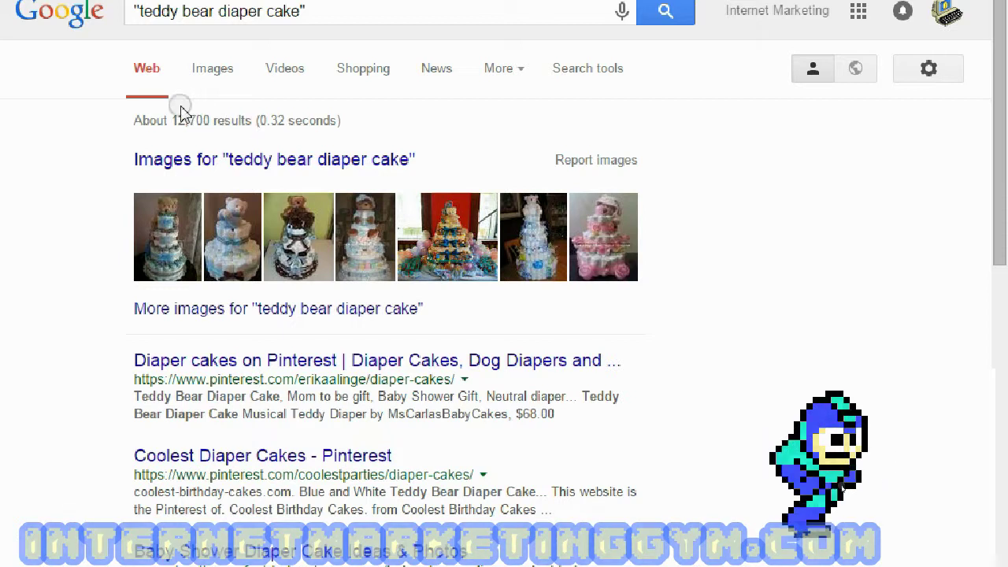
drag(171, 120, 211, 120)
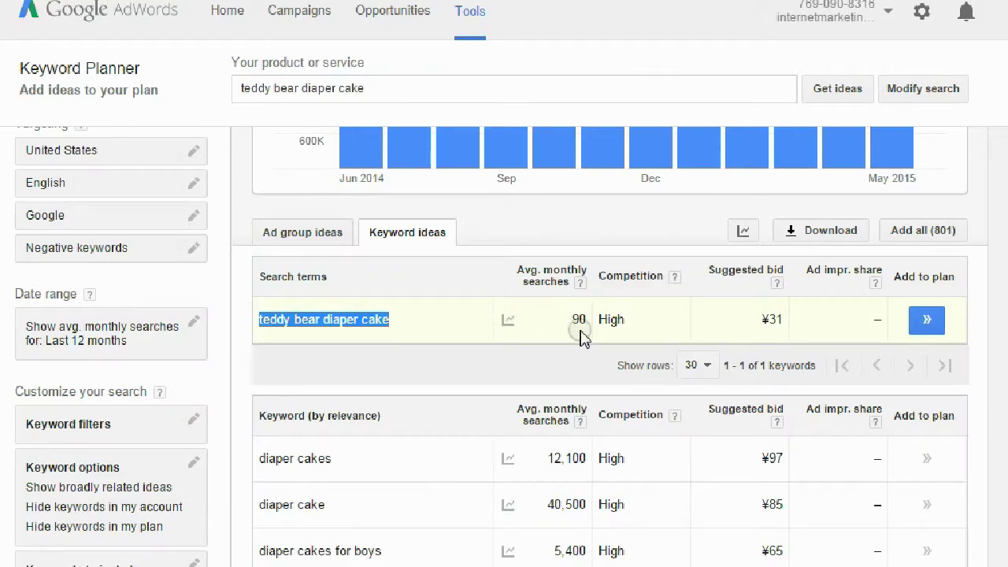
drag(573, 321, 595, 322)
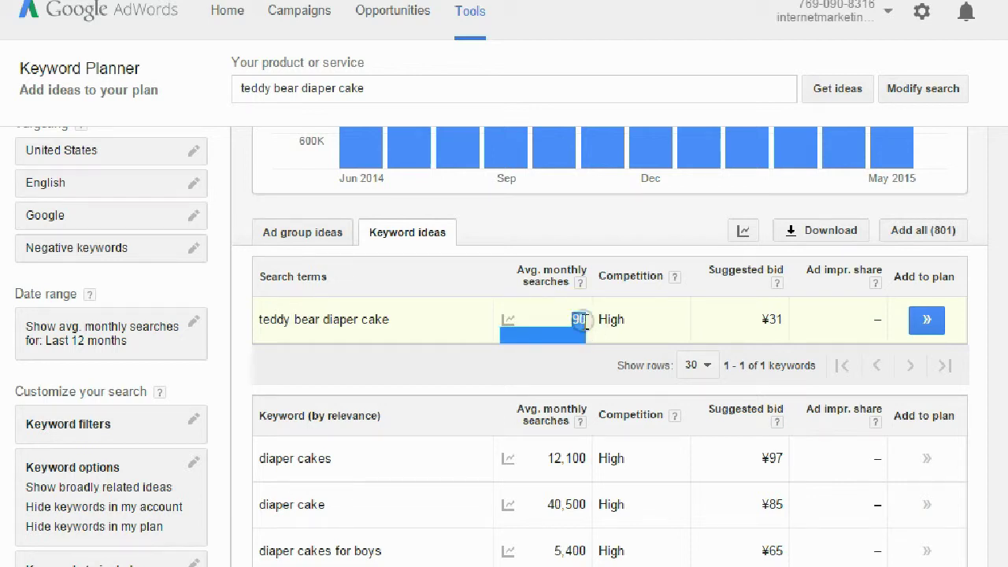
click(580, 321)
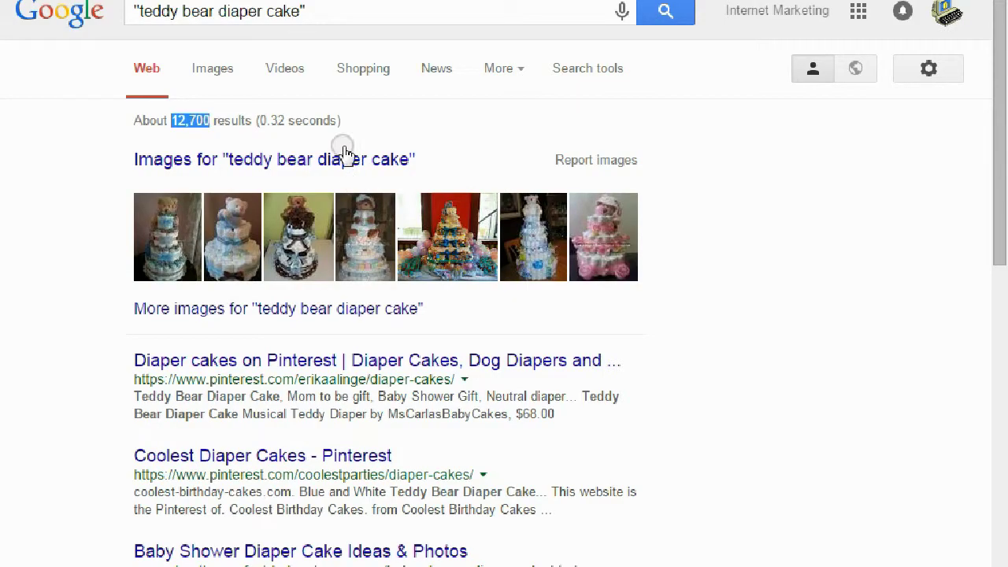
click(149, 25)
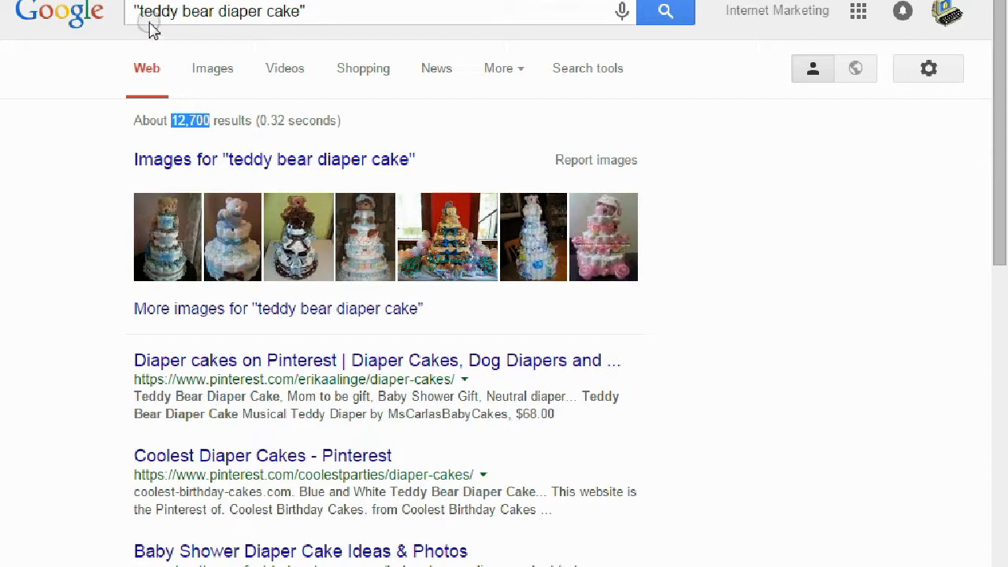
click(222, 135)
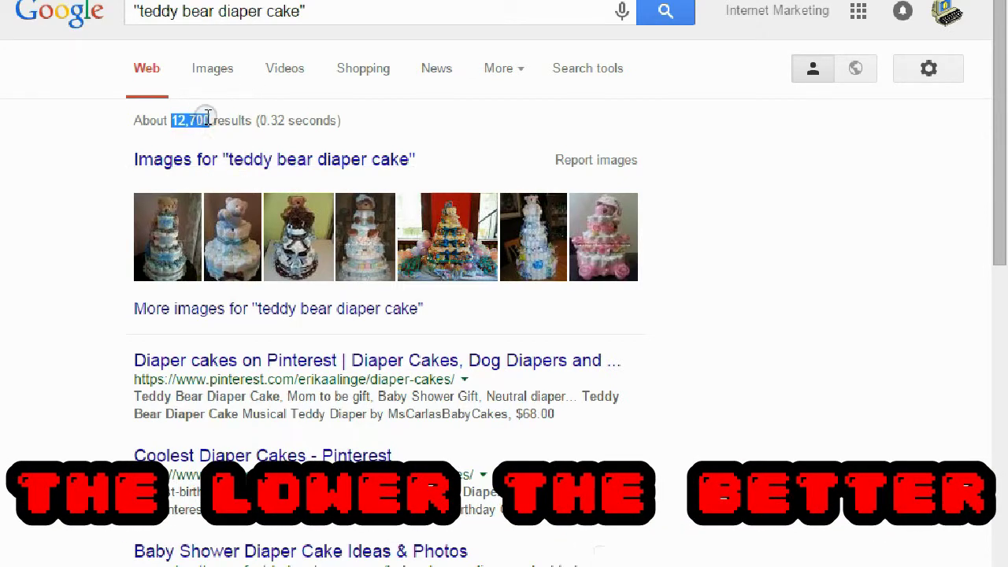
click(328, 9)
Step: Rerun the search without quotes and select the related search 'teddy bear diaper cake instructions'
key(BackSpace)
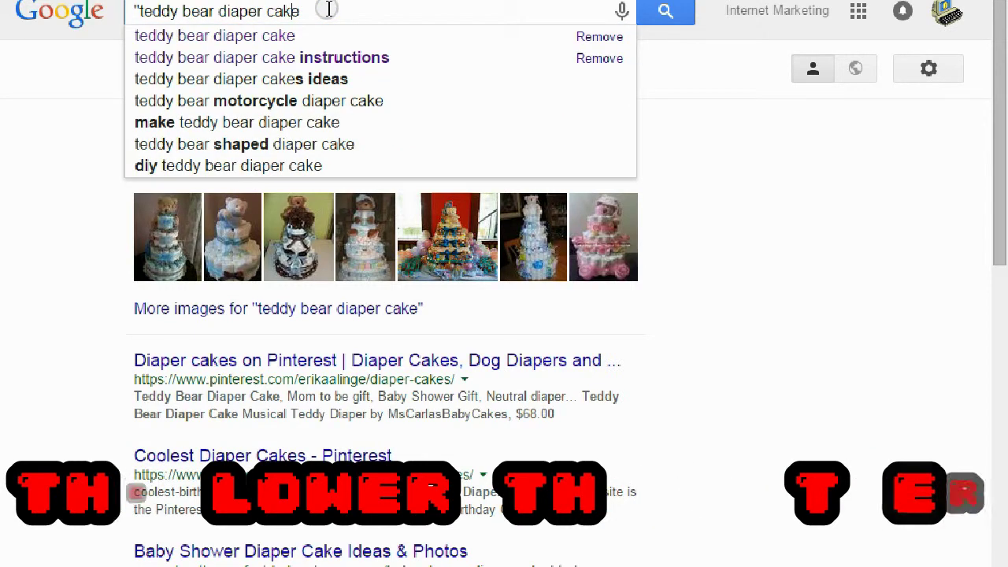
key(Home)
key(Delete)
key(Return)
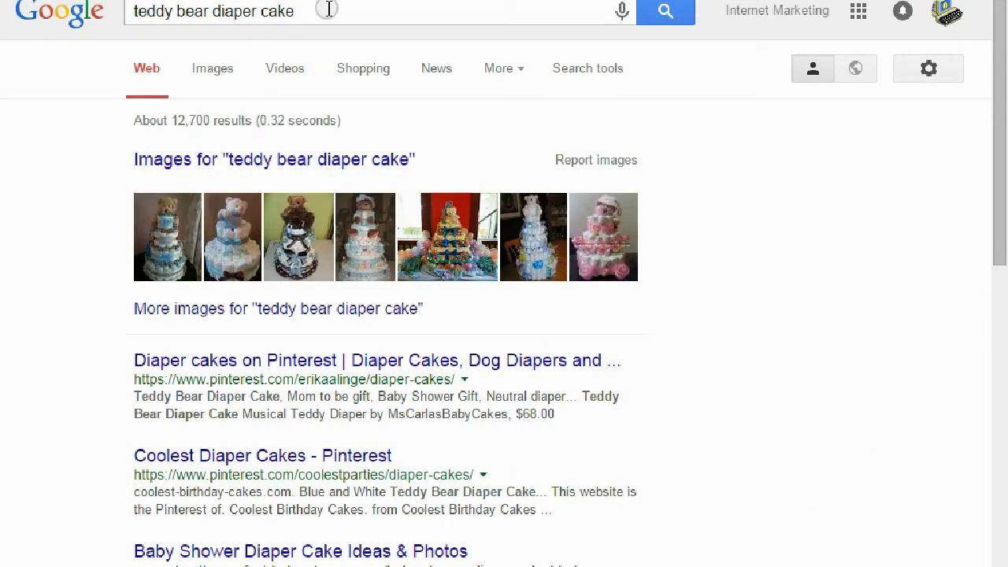
click(669, 153)
scroll(996, 113, down, 12)
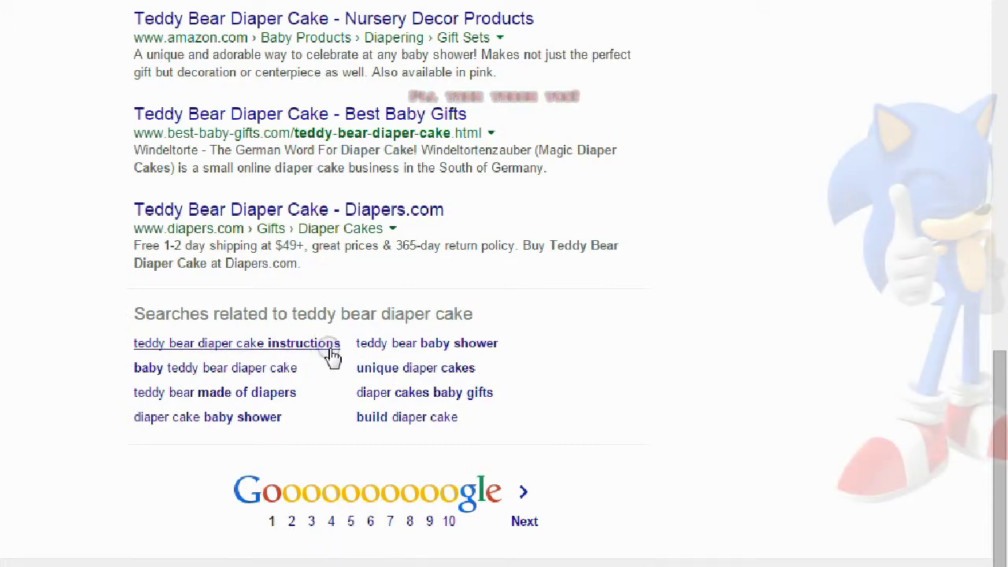
drag(344, 347, 142, 350)
Step: Copy 'teddy bear diaper cake instructions' and paste it into a new Notepad document
right_click(142, 349)
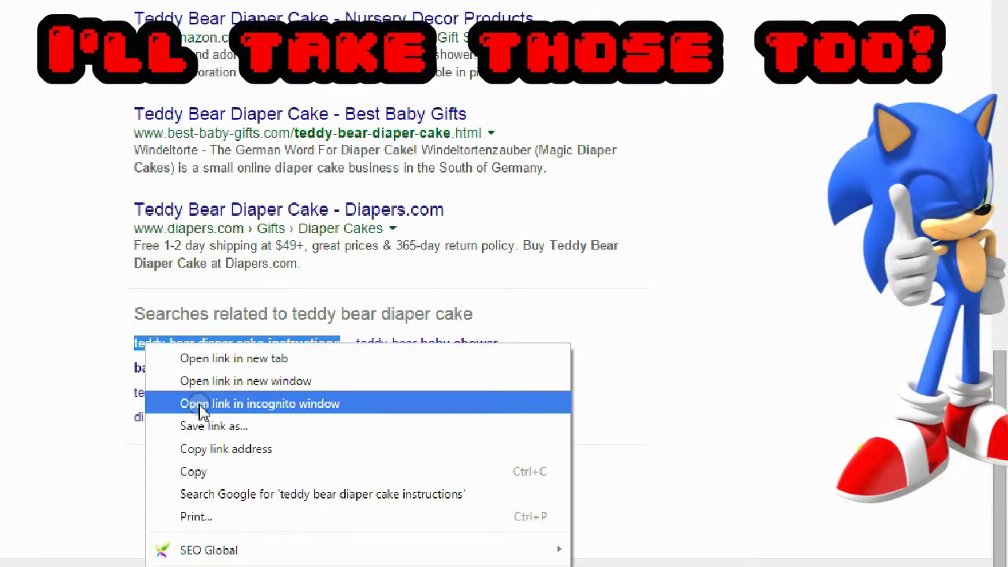
click(218, 470)
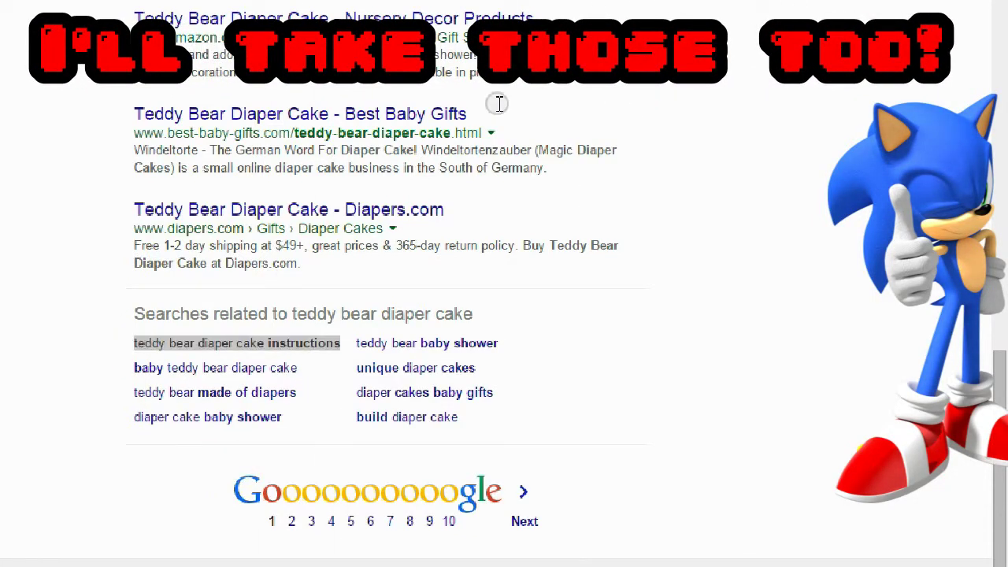
click(518, 142)
drag(493, 2, 686, 160)
click(603, 241)
right_click(603, 241)
click(655, 331)
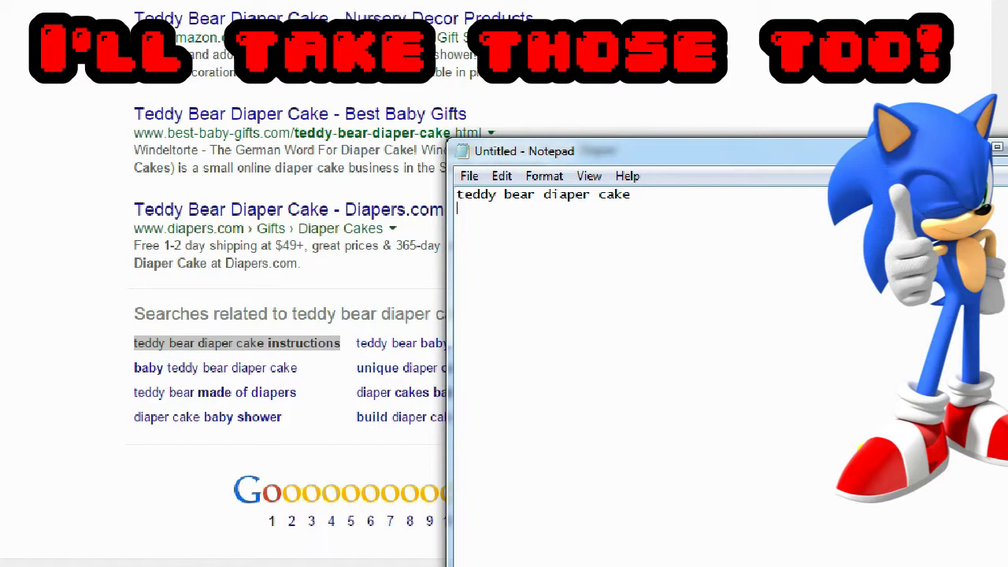
Step: Paste 'teddy bear diaper cake instructions' as an <h2> heading and add an empty <h3></h3> line
key(ctrl+v)
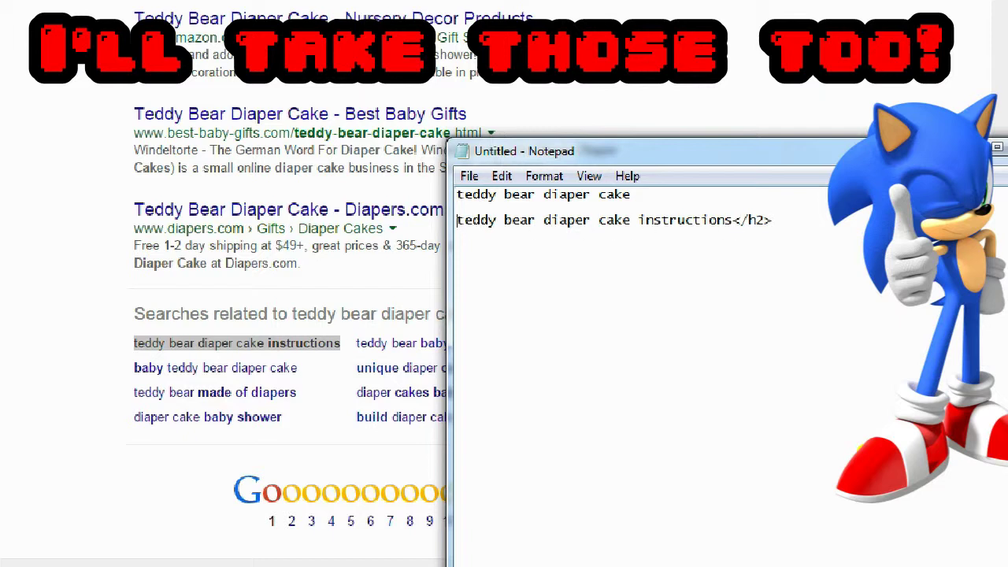
text(<>h2>)
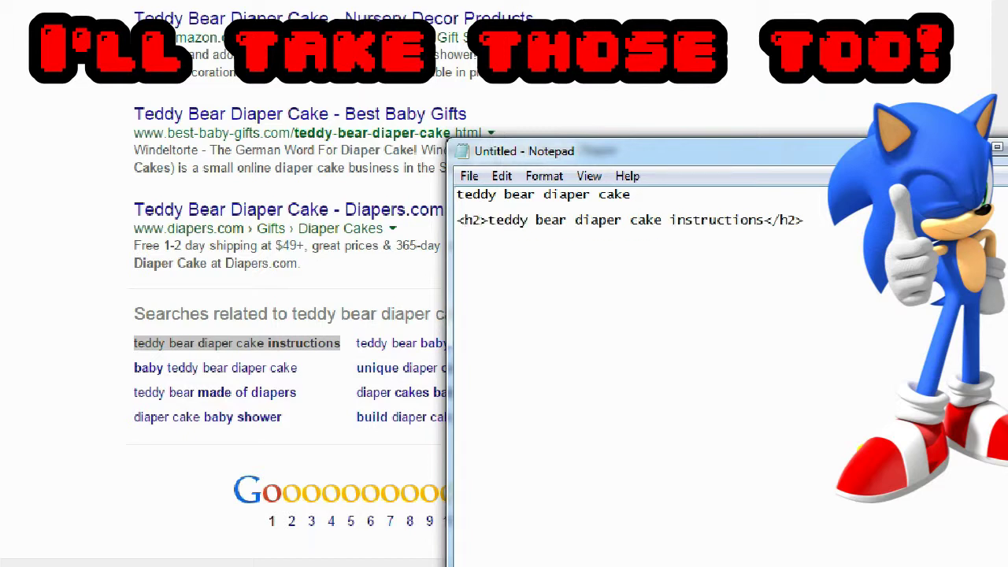
key(Return)
text(<>)
key(Left)
text(h3>)
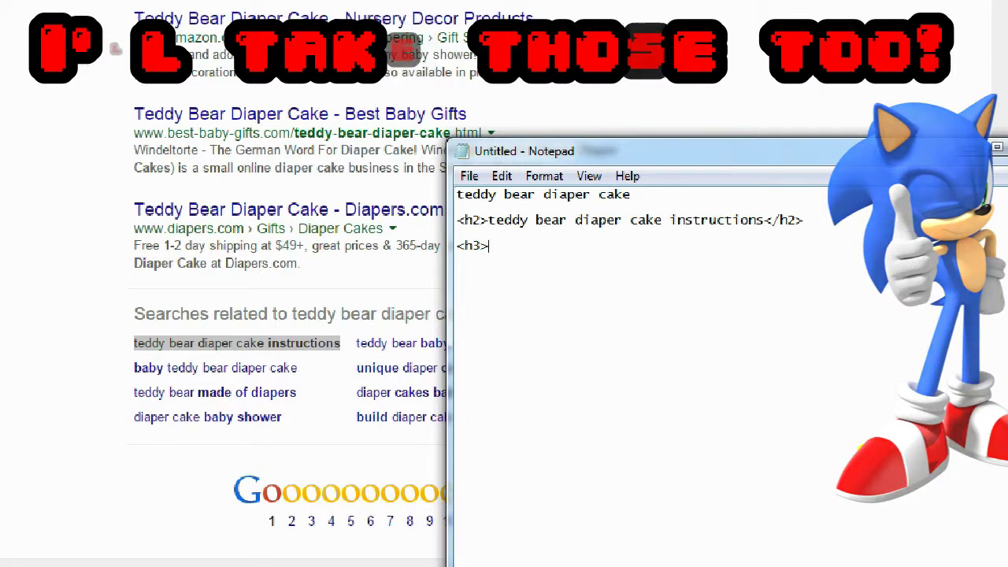
text(<)
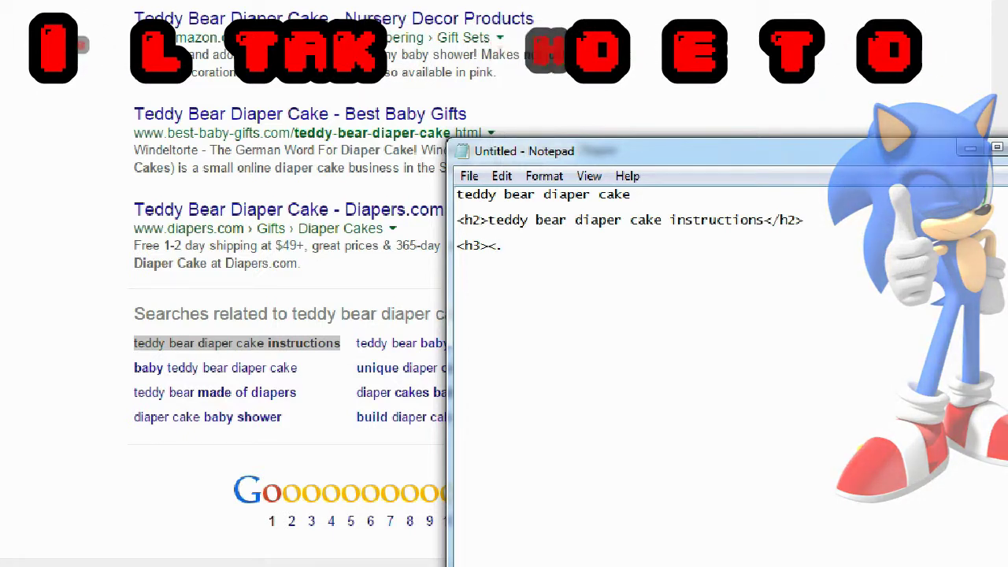
text(>)
key(Left)
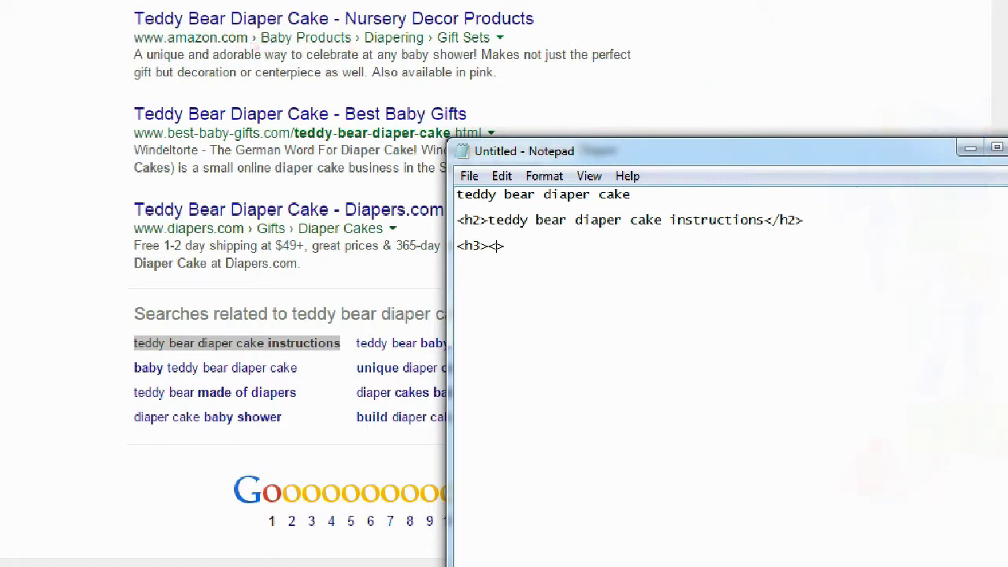
text(/h3>)
Step: Pick the Google autocomplete suggestion 'diy teddy bear diaper cake' and copy it
click(7, 315)
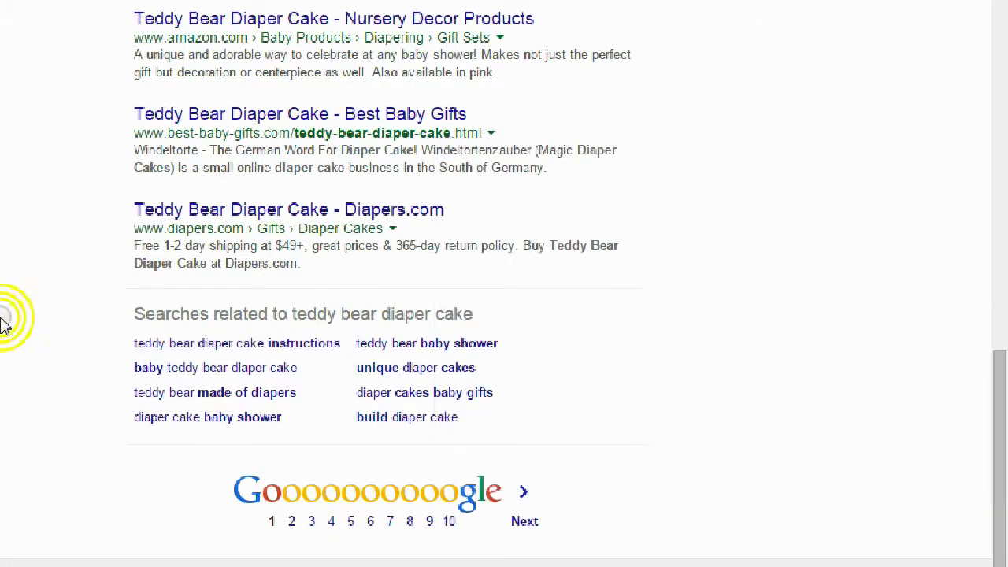
scroll(352, 358, up, 15)
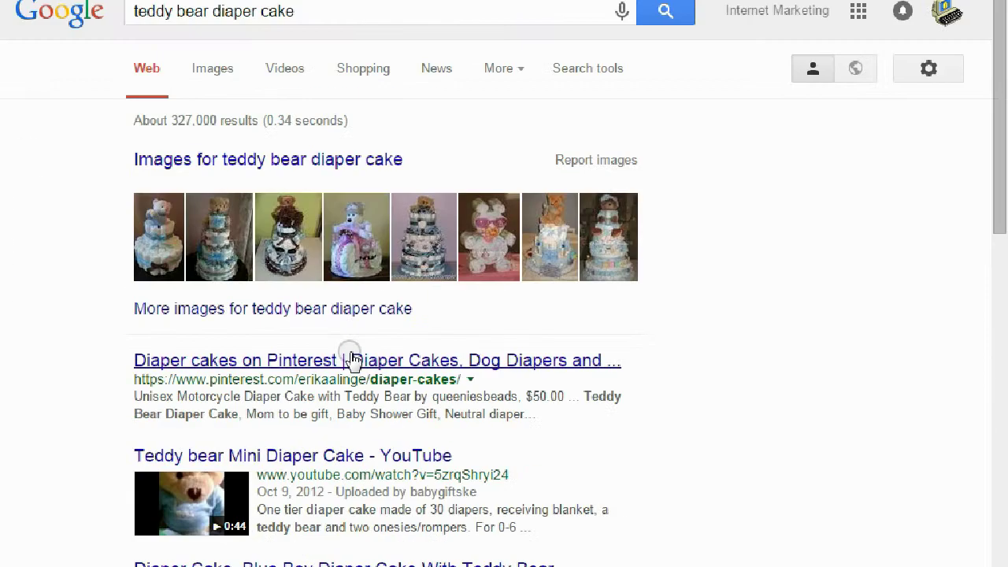
click(333, 10)
key(BackSpace)
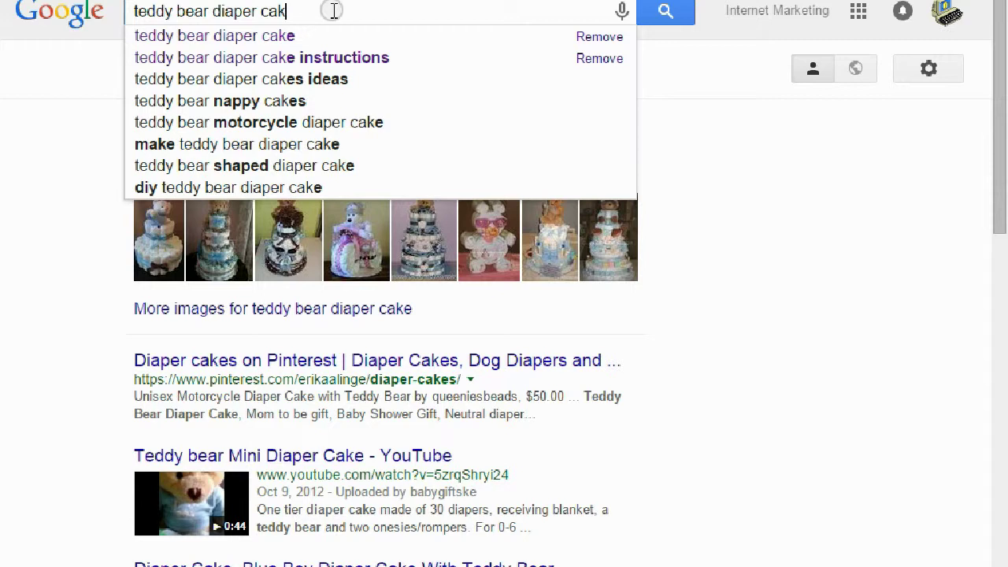
key(Down)
key(Down)
key(Down)
key(Down)
key(Down)
key(Down)
key(Down)
key(Down)
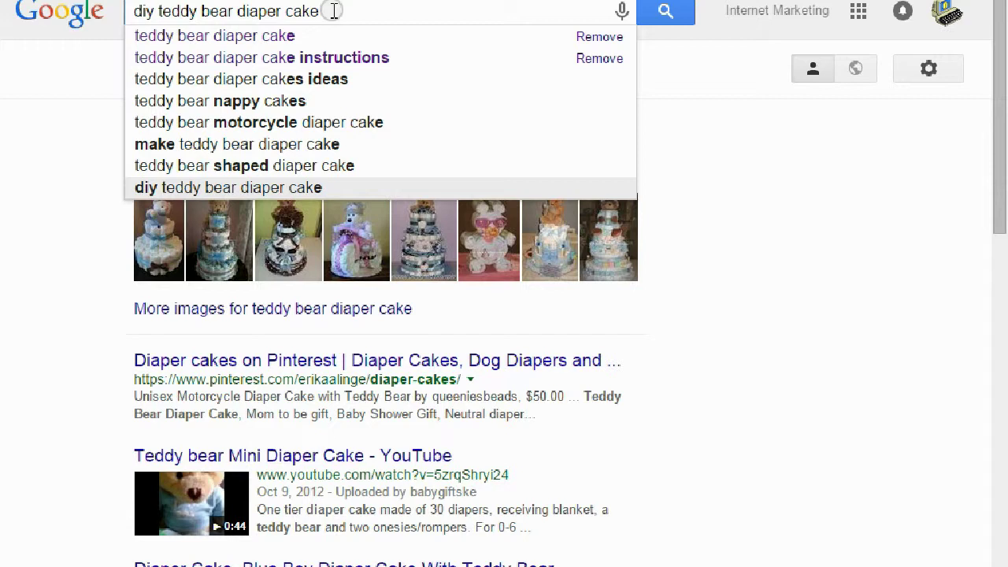
triple_click(334, 11)
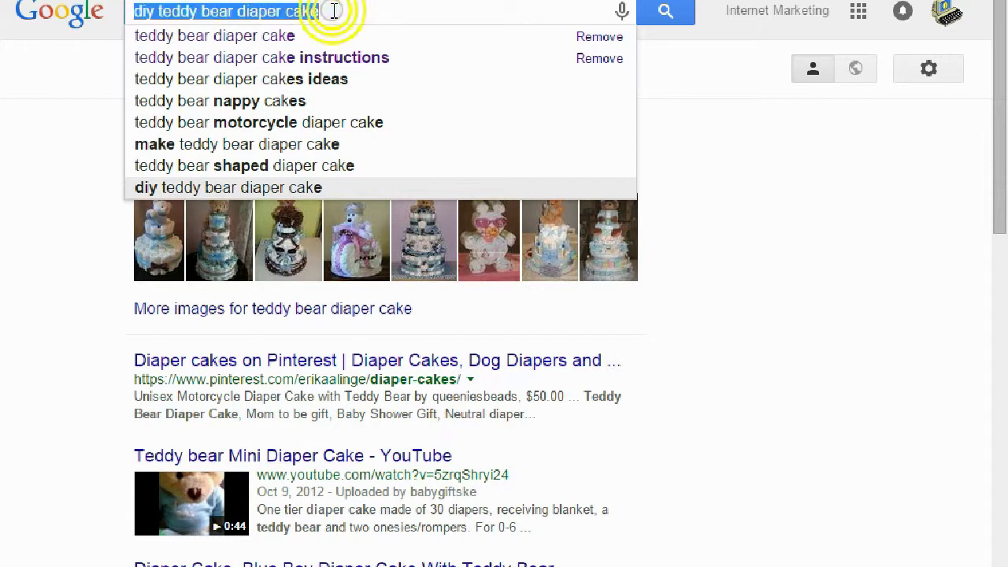
right_click(277, 10)
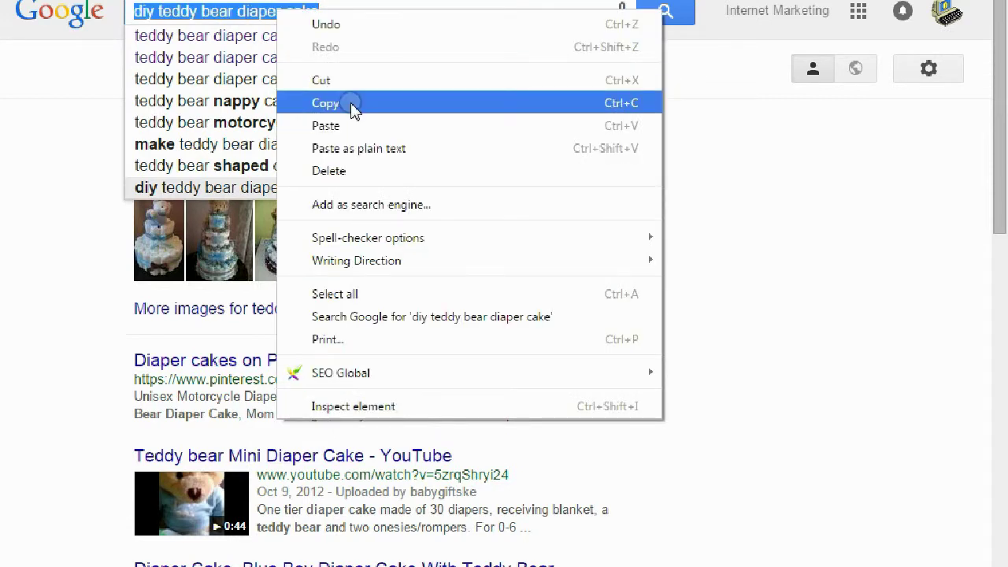
click(349, 102)
key(alt+Tab)
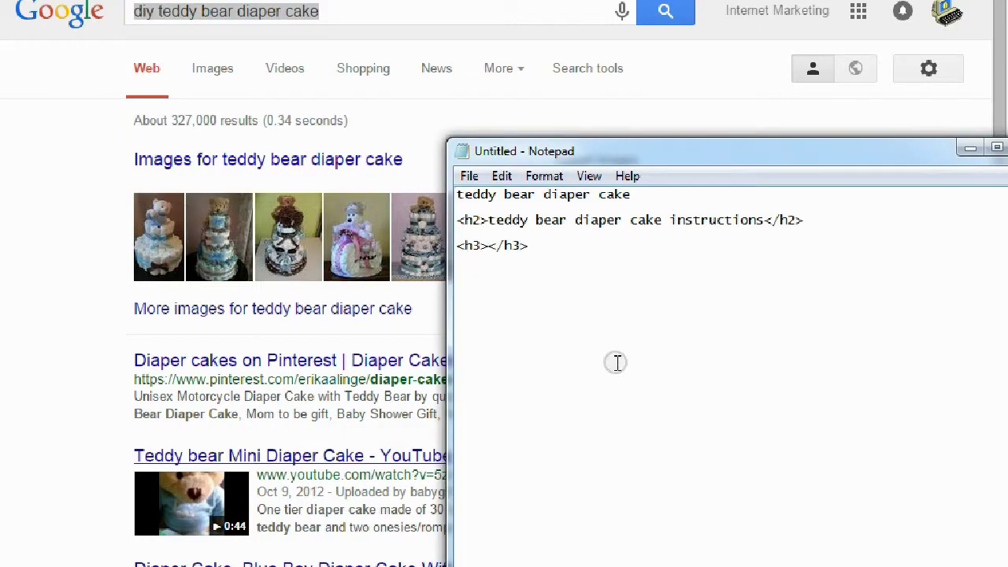
Step: Paste 'diy teddy bear diaper cake' between the <h3> tags in Notepad
click(483, 244)
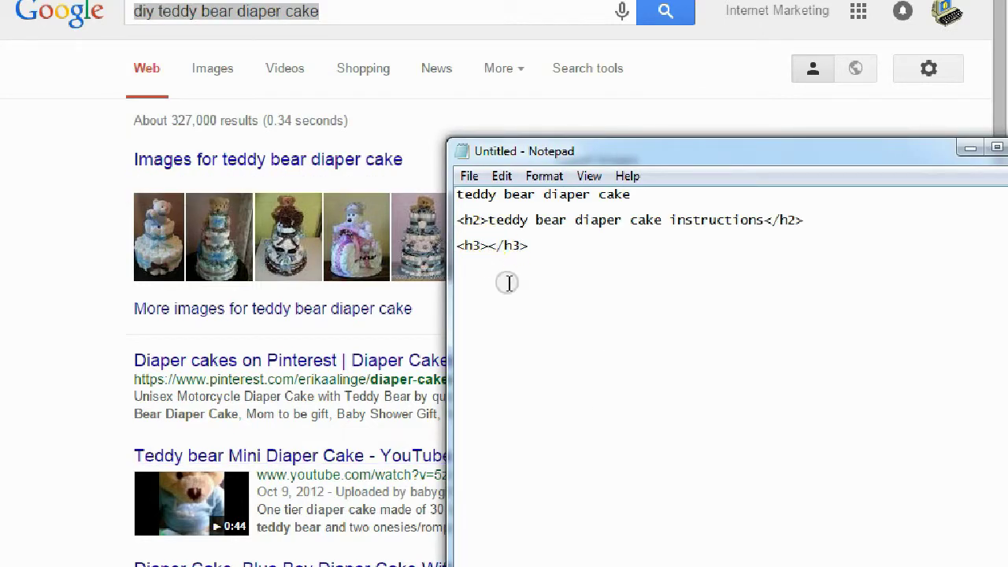
key(ctrl+v)
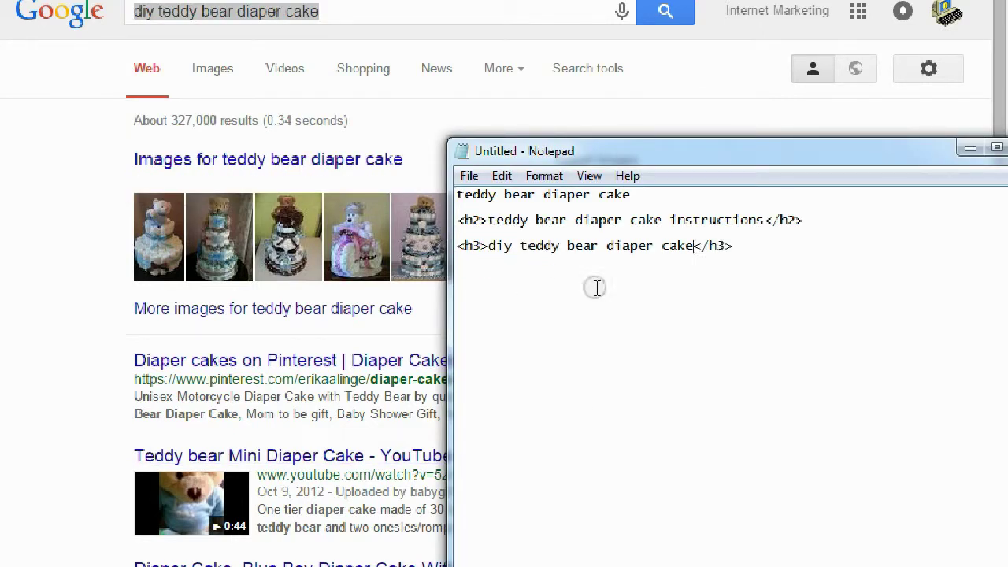
click(9, 258)
click(760, 275)
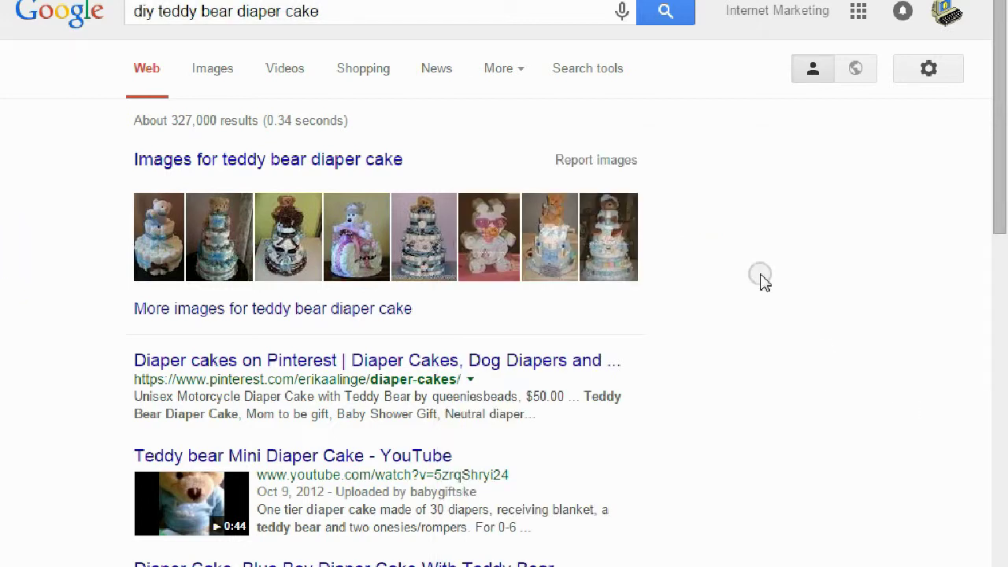